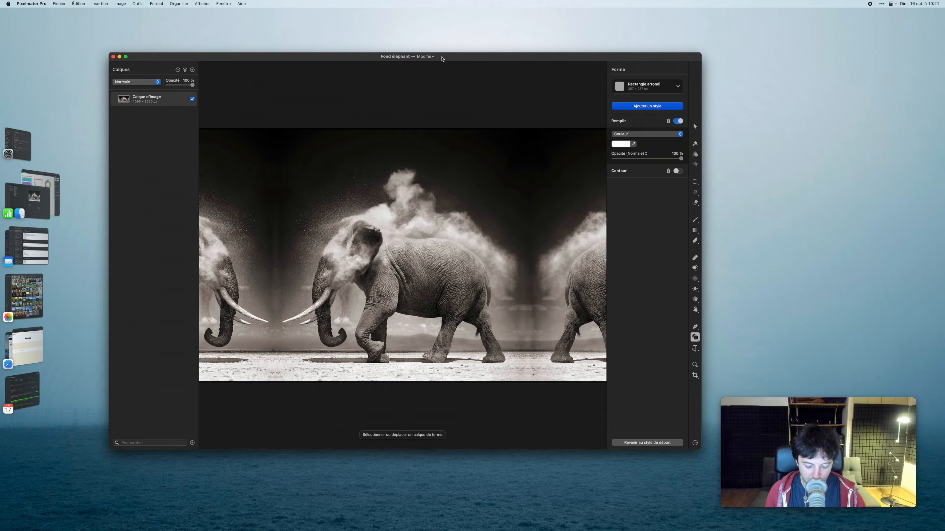
Step: Switch to the Arrange tool and toggle the document window's toolbar until it is shown
key("v")
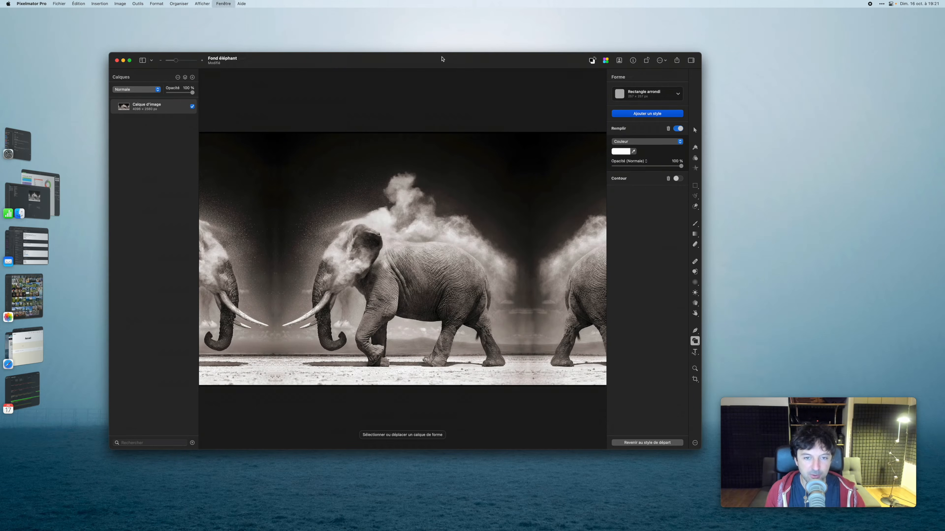
key("alt+super+t")
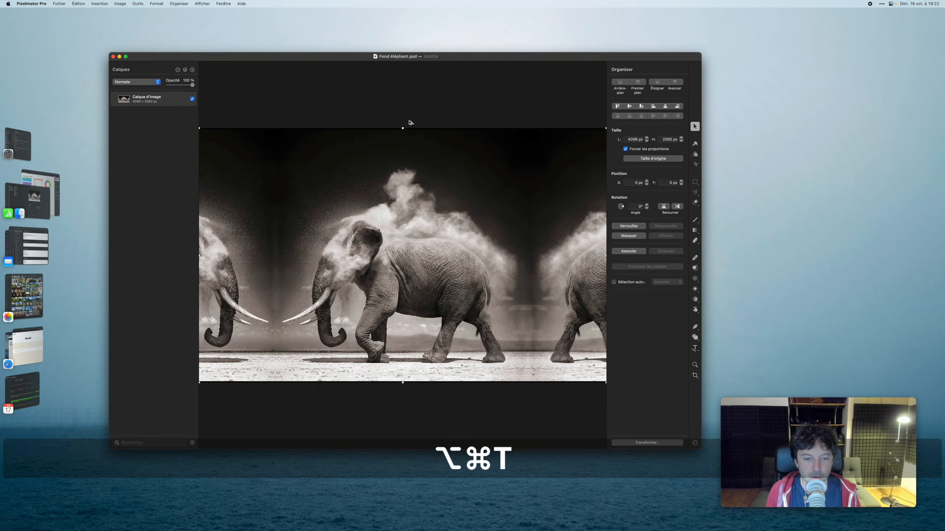
key("alt+super+t")
key("alt+super+t")
key("alt+super+t")
Step: Enlarge the elephant image to 12288 x 7680 px with ML Super Resolution, and toggle the tools sidebar off and on
key("ctrl+shift+super+r")
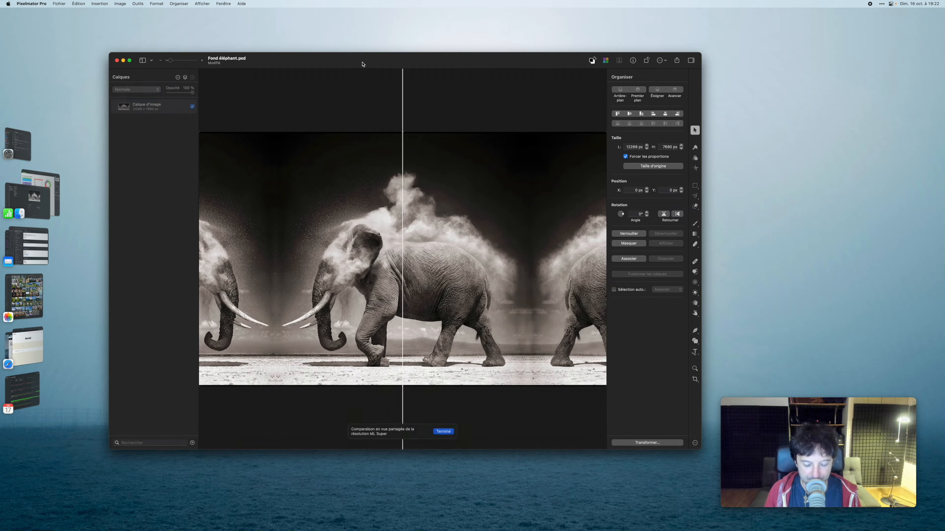
key("alt+t")
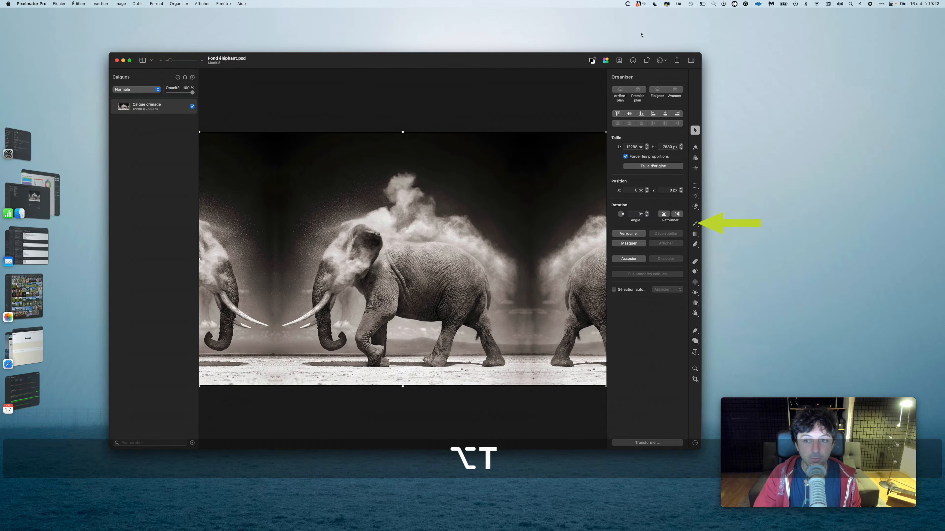
key("alt+t")
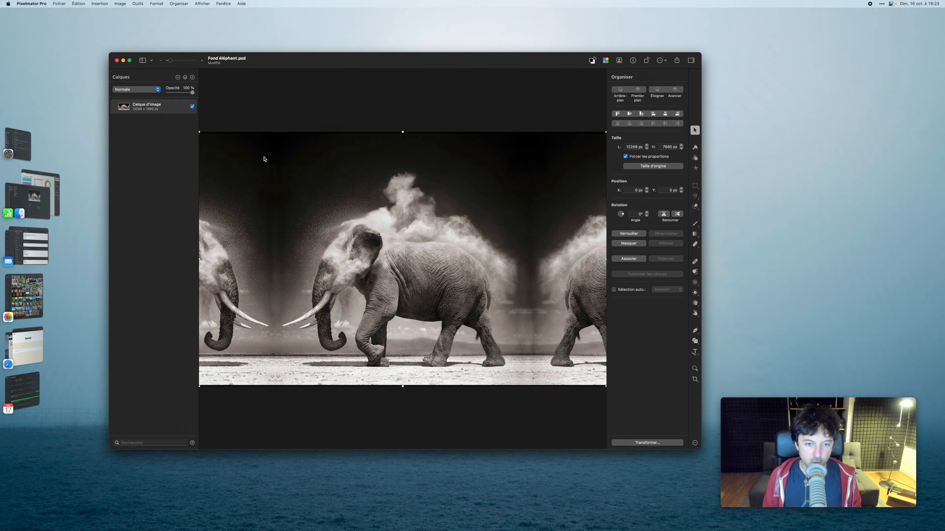
Step: Examine the enlarged elephant image at several zoom levels, from a close-up of the skin to the whole picture fitted in the window
key("super+equal")
key("super+equal")
key("super+equal")
key("super+equal")
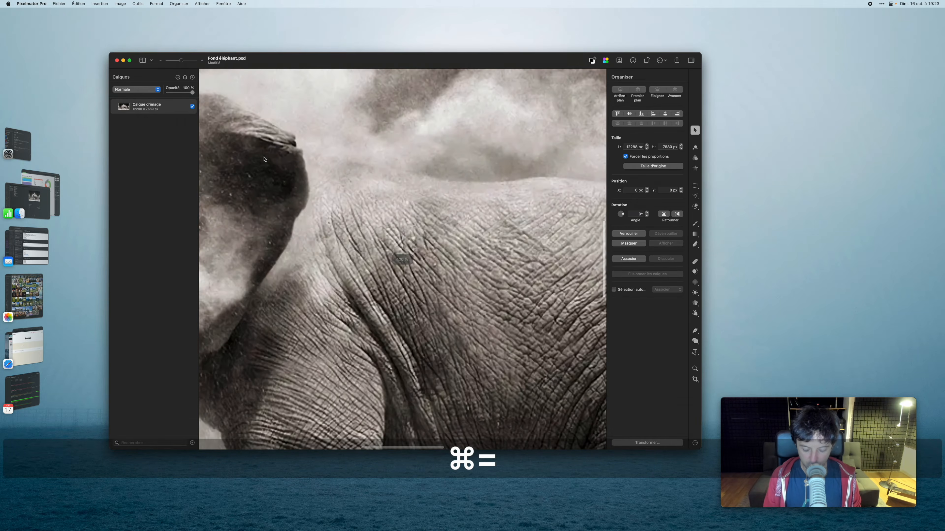
key("super+minus")
key("super+minus")
key("super+minus")
key("super+minus")
key("super+minus")
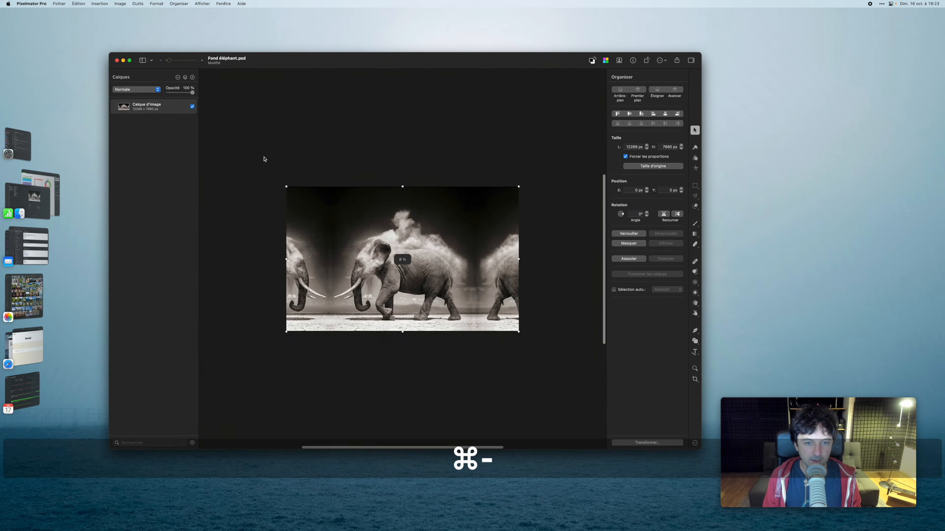
key("super+minus")
key("super+equal")
key("super+equal")
key("super+equal")
key("super+equal")
key("super+minus")
key("super+minus")
key("super+minus")
key("super+minus")
key("super+minus")
key("super+equal")
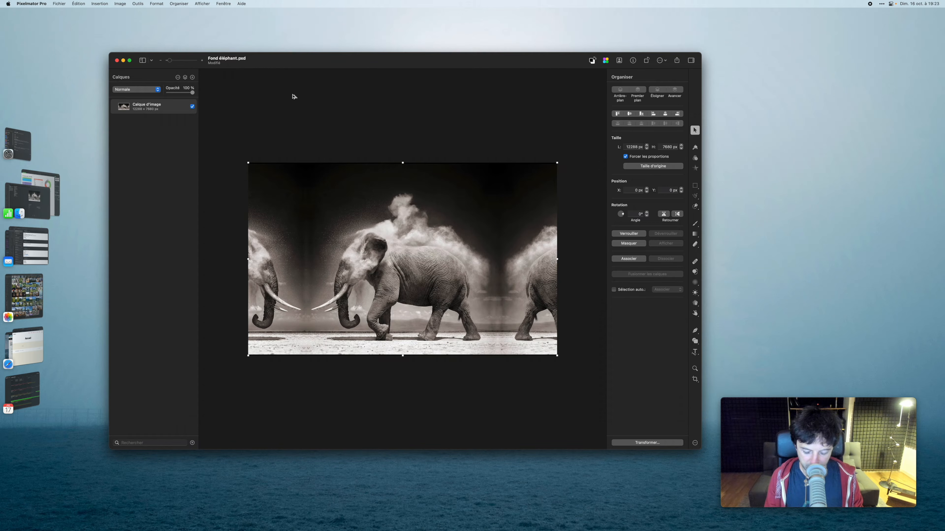
key("alt+super+0")
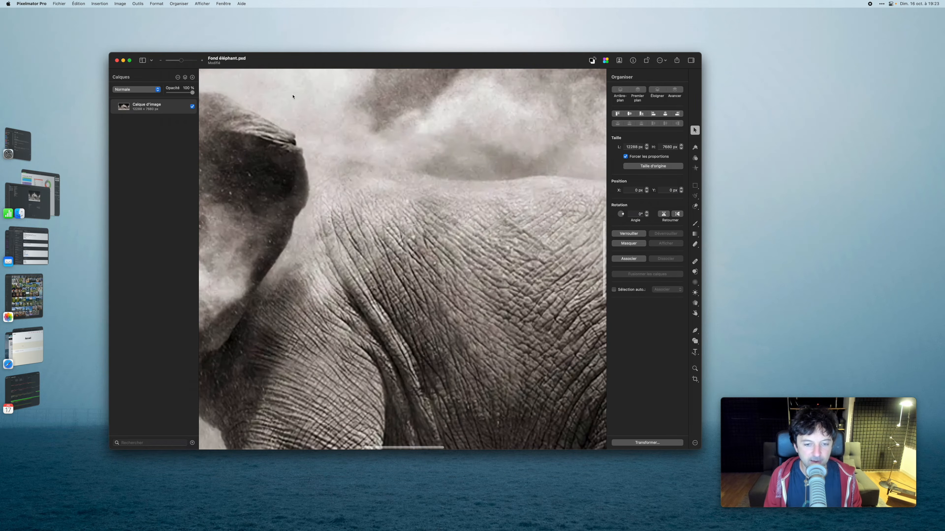
key("super+0")
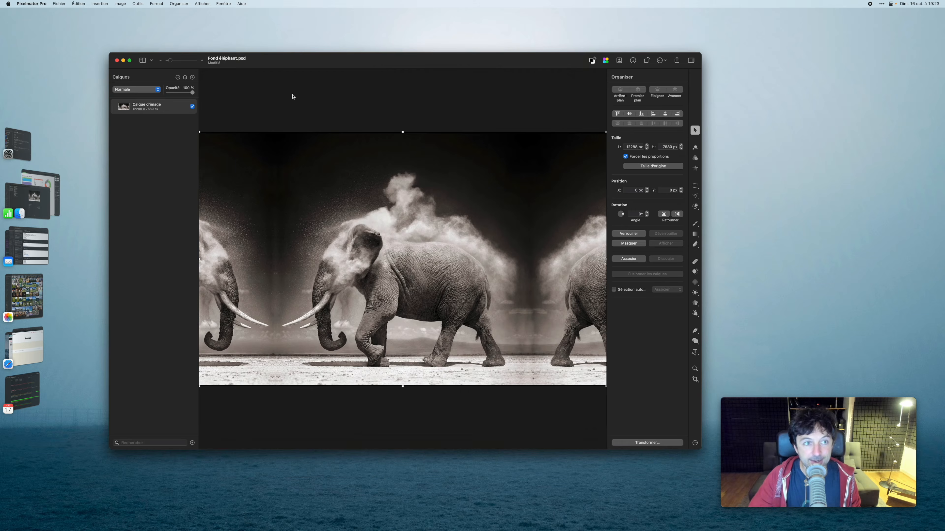
Step: Enlarge and reposition the document window, and fit the whole image to it
left_click_drag(701, 53, 872, 31)
left_click_drag(743, 41, 668, 51)
key("super+minus")
key("super+minus")
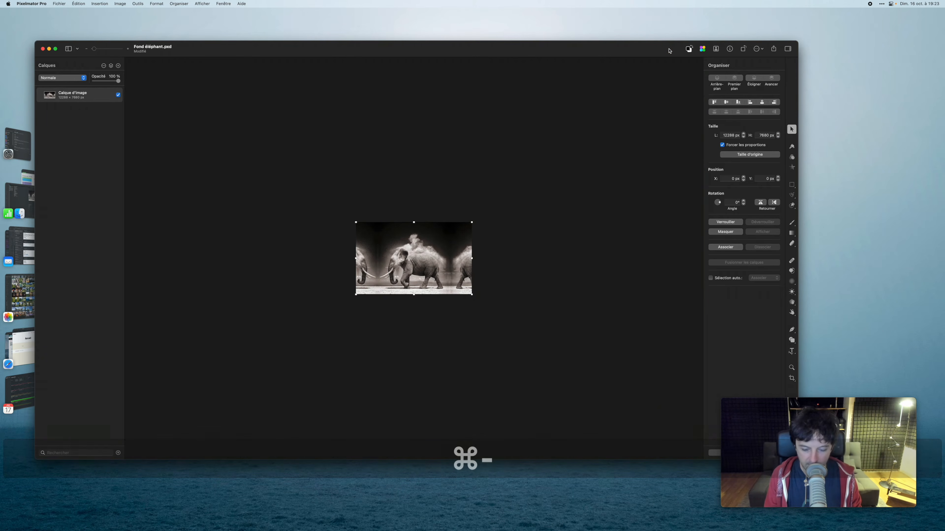
key("super+0")
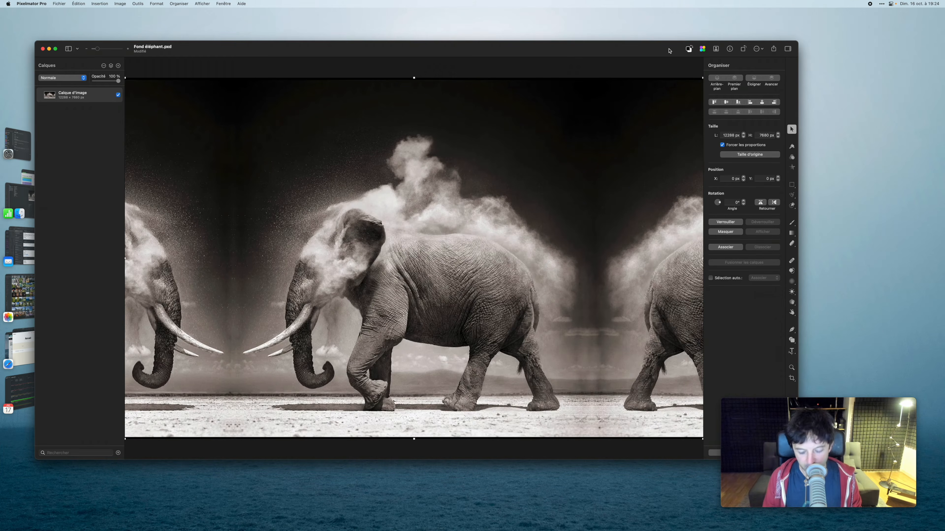
Step: Inspect the skin texture on the elephant's back close up, and return to the whole image fitted in the window
key("super+equal")
key("super+equal")
key("super+equal")
key("super+equal")
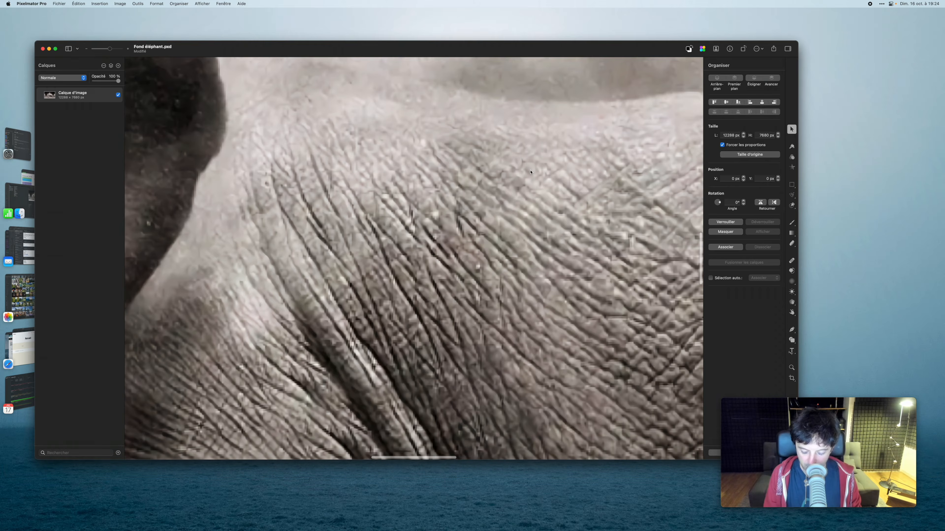
key("super+0")
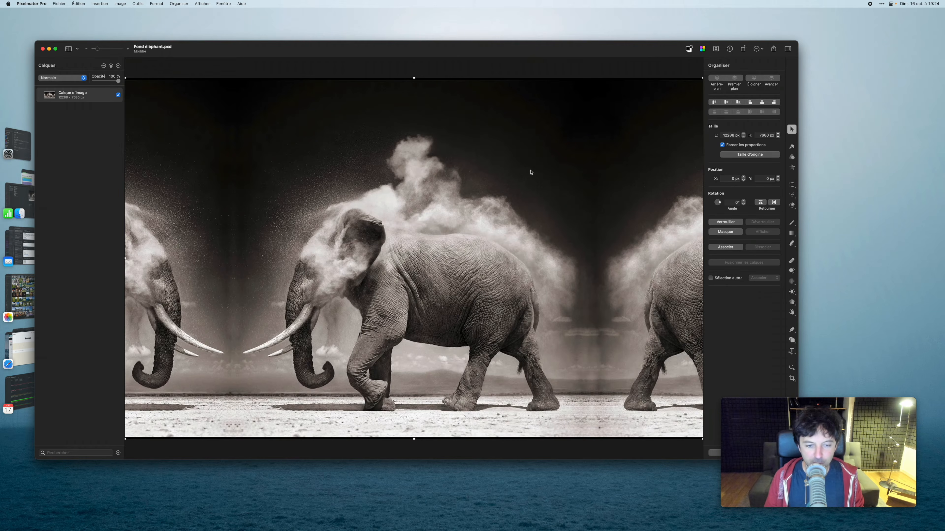
key("super+minus")
key("super+minus")
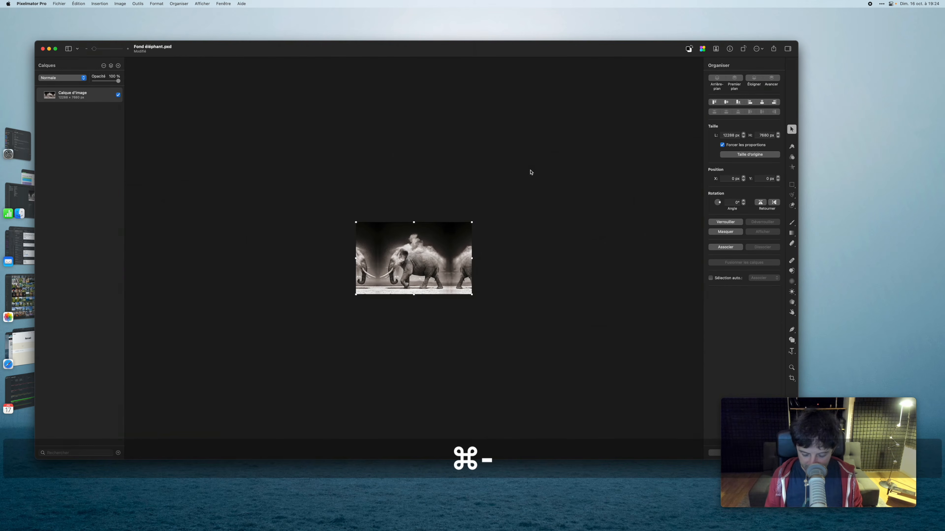
key("super+0")
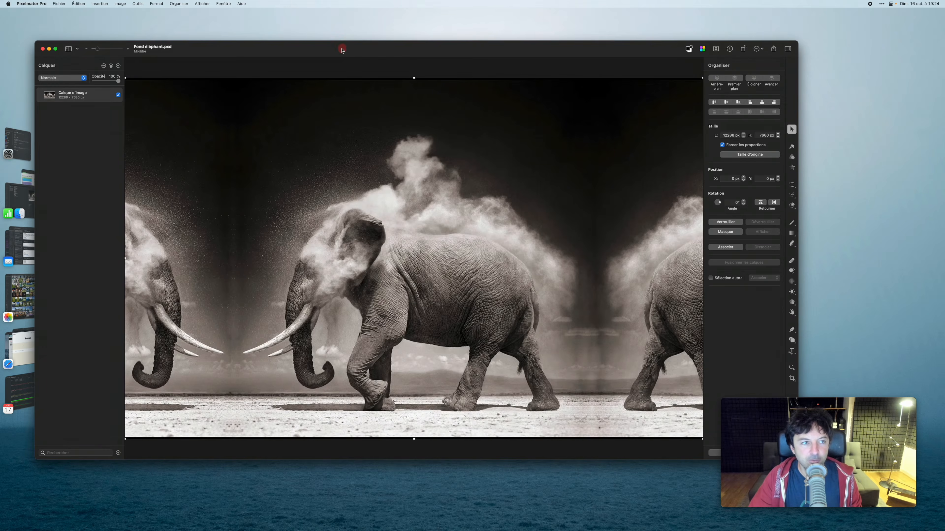
Step: Toggle the Layers sidebar off and back on, and shift the document window slightly away from the app previews
left_click(68, 49)
left_click(69, 49)
left_click(69, 50)
left_click(69, 50)
left_click_drag(239, 52, 274, 51)
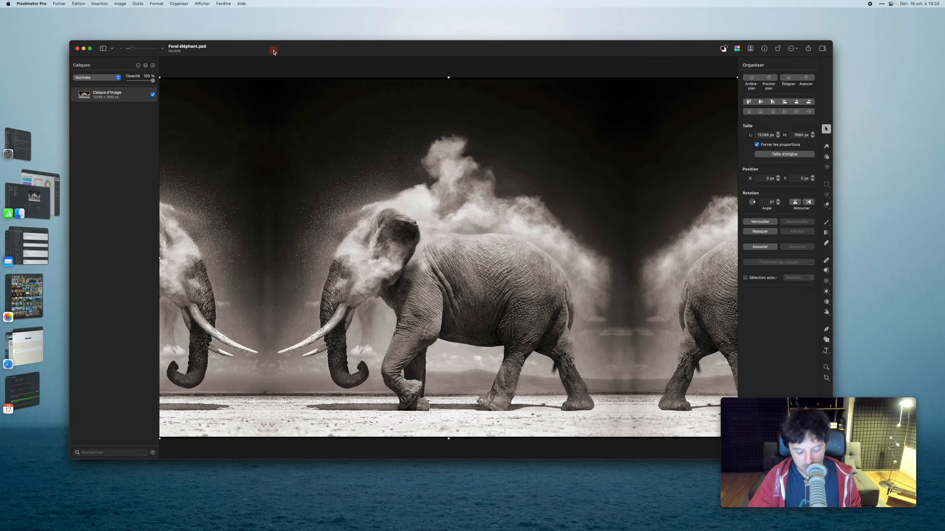
Step: Hide the Layers sidebar so the canvas takes up its space
key("alt+super+l")
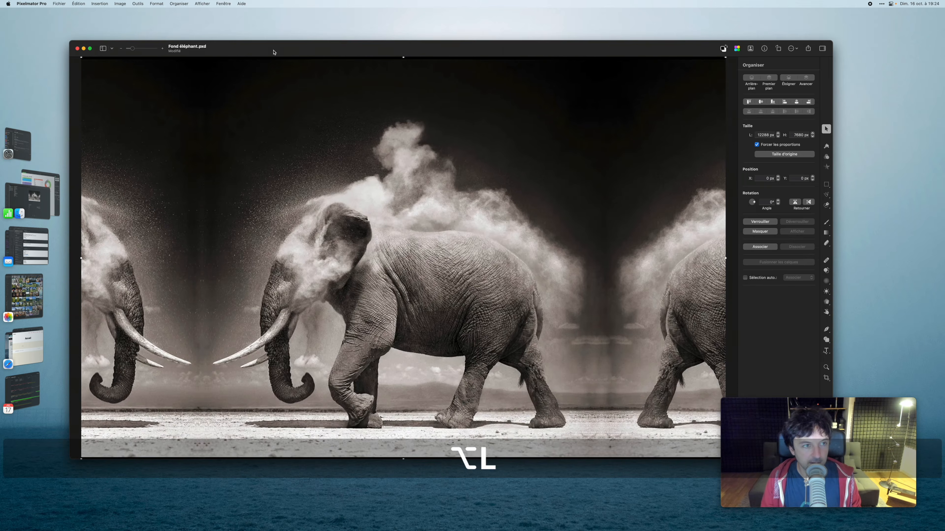
key("alt+super+l")
key("alt+super+l")
key("alt+super+l")
key("alt+super+l")
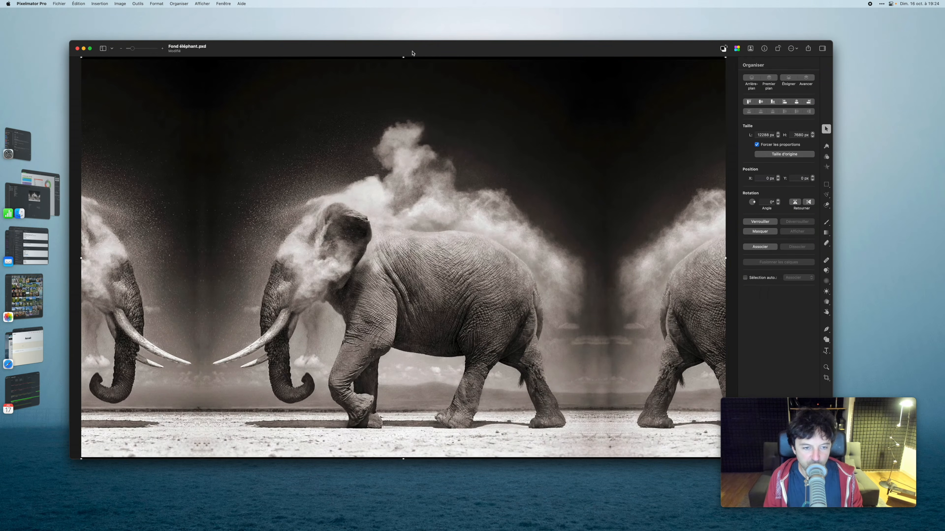
key("alt+super+i")
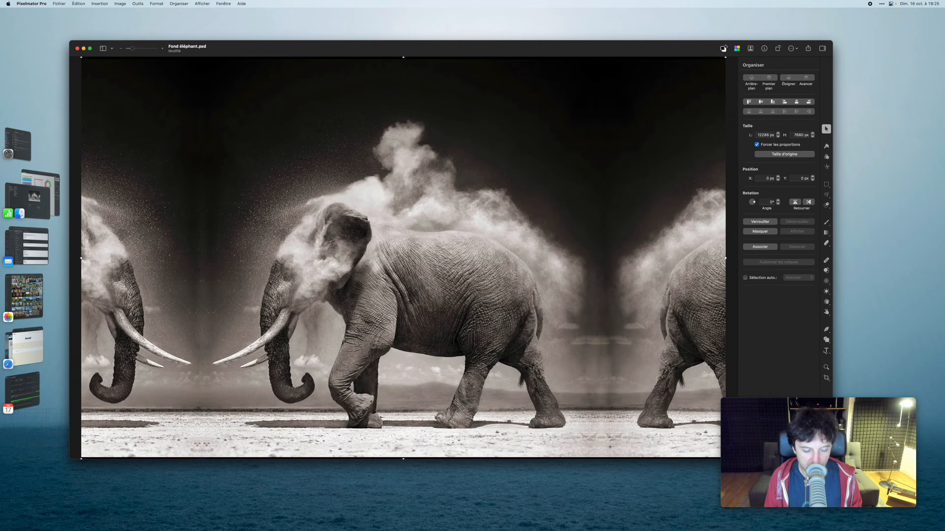
key("alt+super+c")
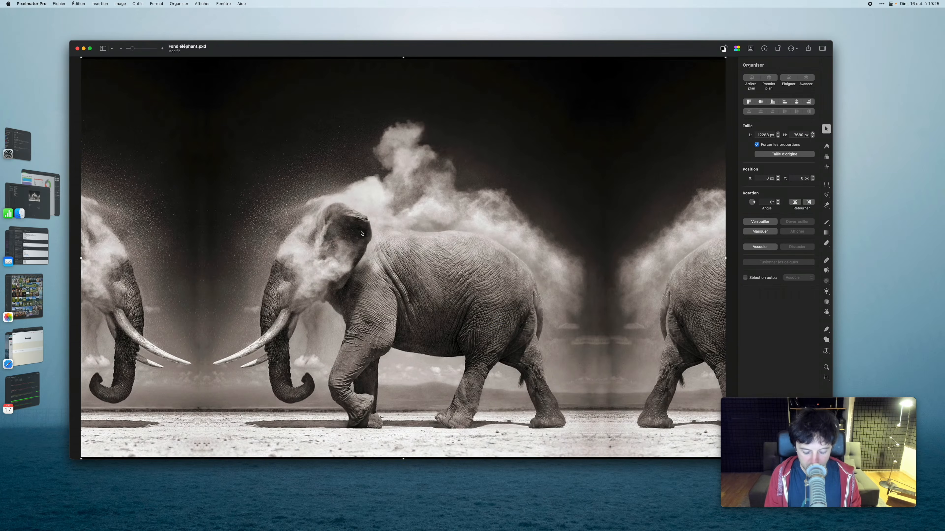
Step: Show the rulers and the information bar with cursor position, dimensions and colour details above the canvas
key("super+r")
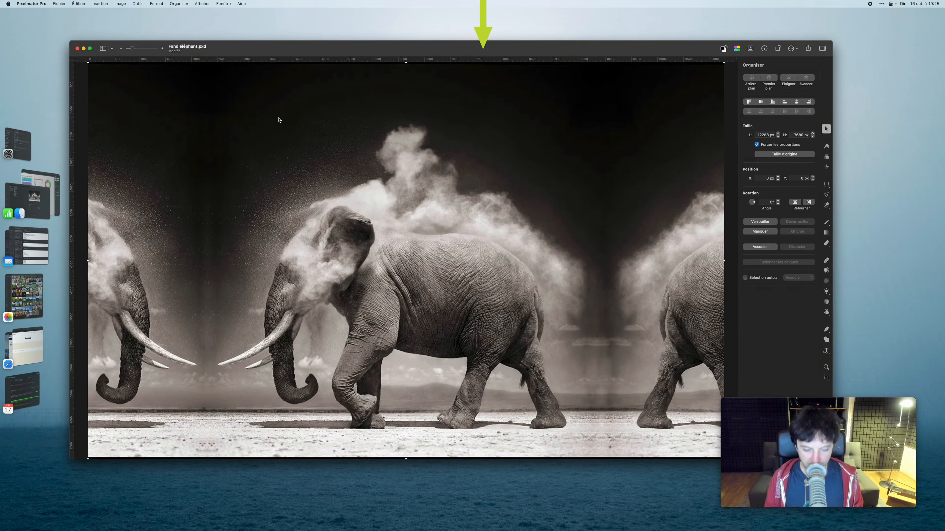
key("super+colon")
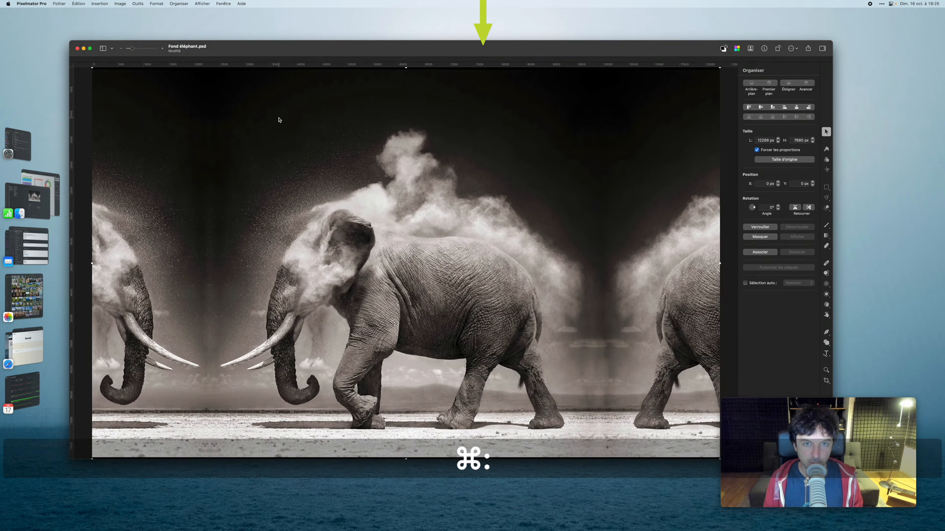
key("super+colon")
key("super+colon")
key("super+colon")
key("super+colon")
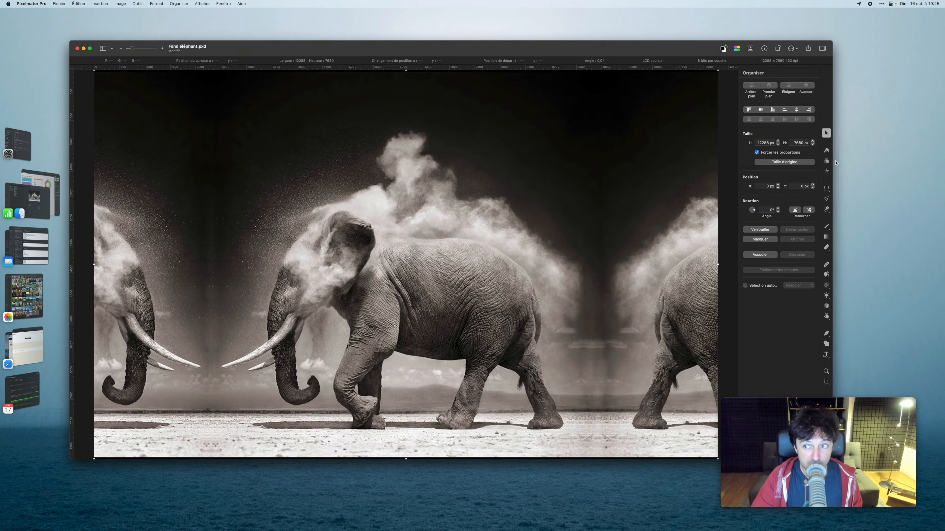
Step: Apply the second Noir & Blanc colour adjustment preset to the elephant image
left_click(826, 162)
left_click(769, 98)
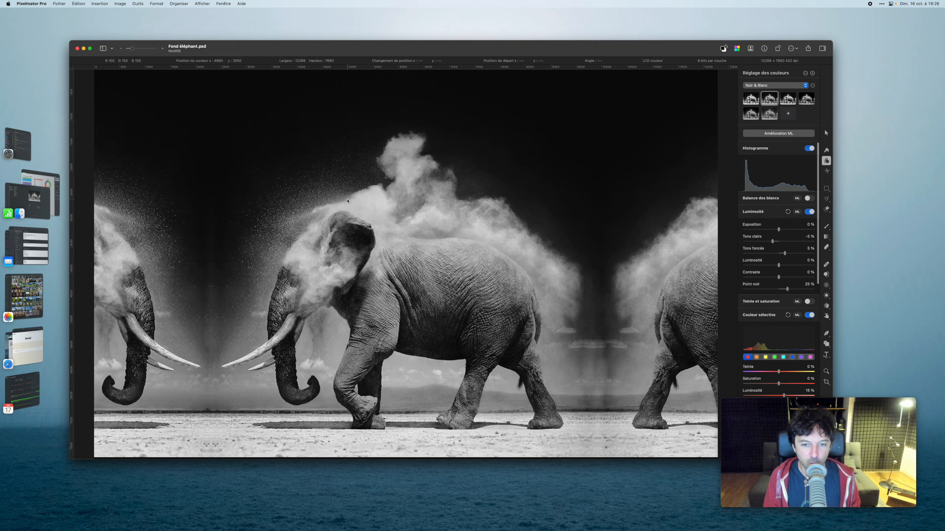
Step: Compare the black-and-white image with the original in split view, moving the divider across the elephant, and close the comparison
key("ctrl+c")
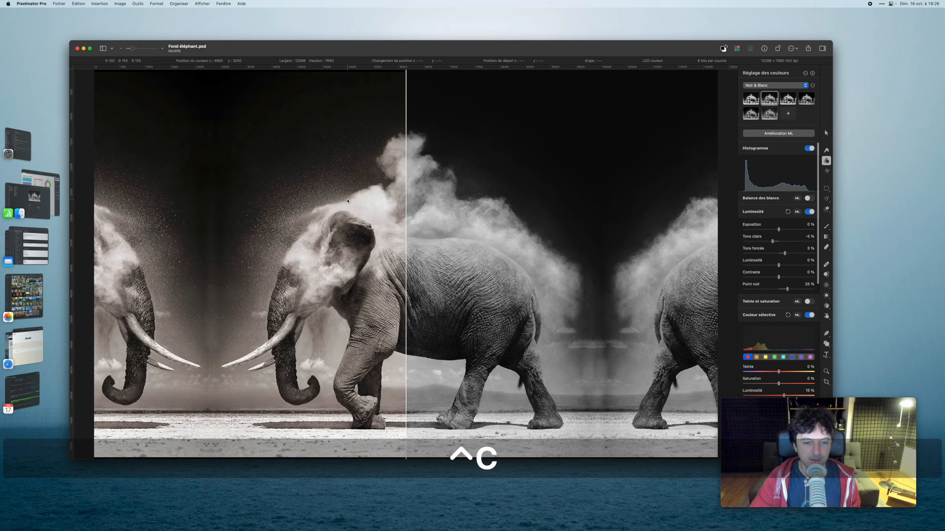
left_click_drag(406, 220, 371, 245)
key("ctrl+c")
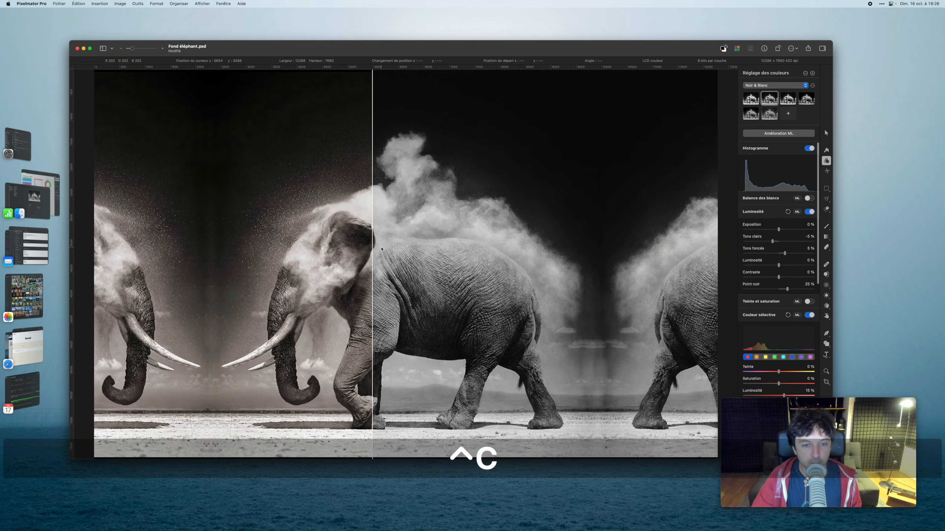
key("ctrl+c")
key("ctrl+c")
key("ctrl+c")
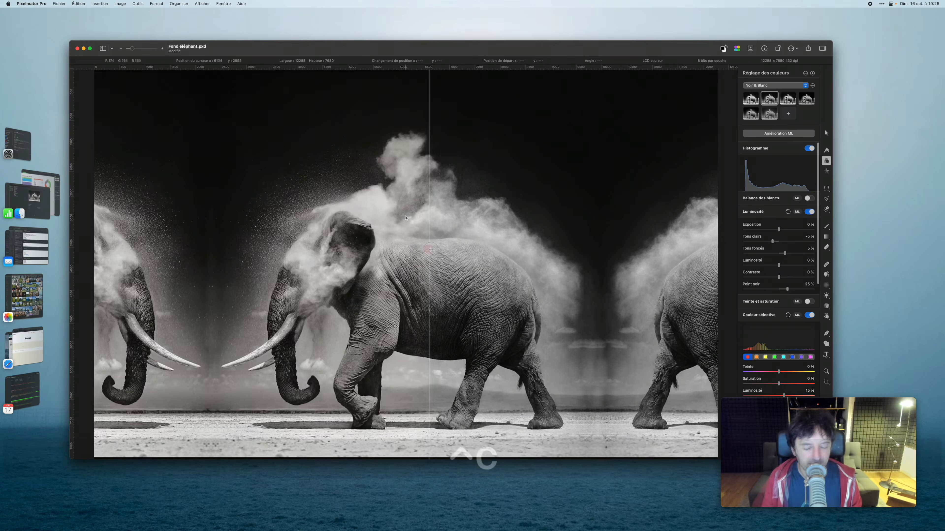
key("ctrl+c")
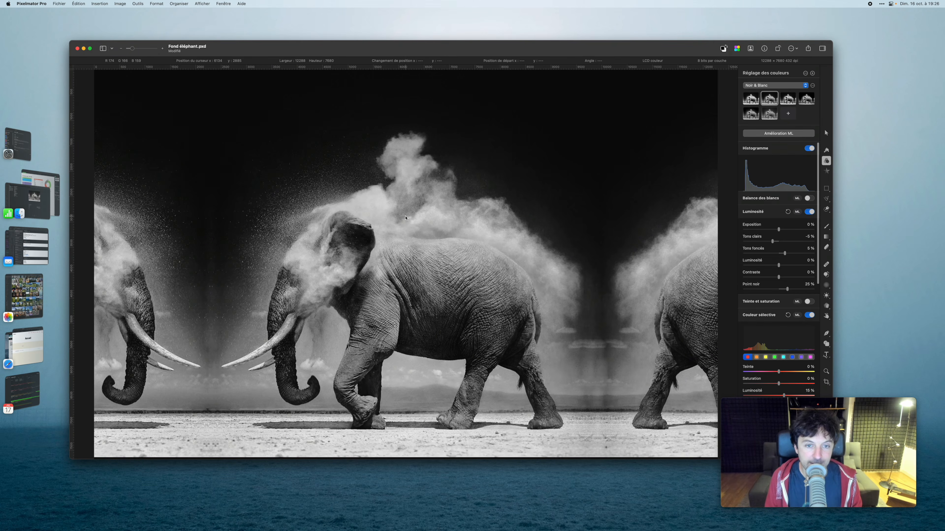
Step: Toggle the interface so that all sidebars, bars and rulers are hidden and only the image is shown
key("ctrl+h")
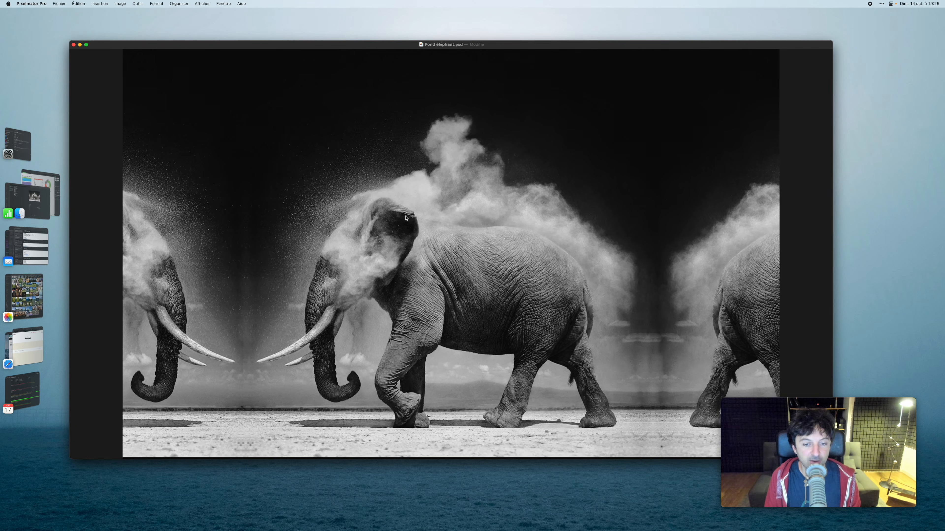
key("ctrl+h")
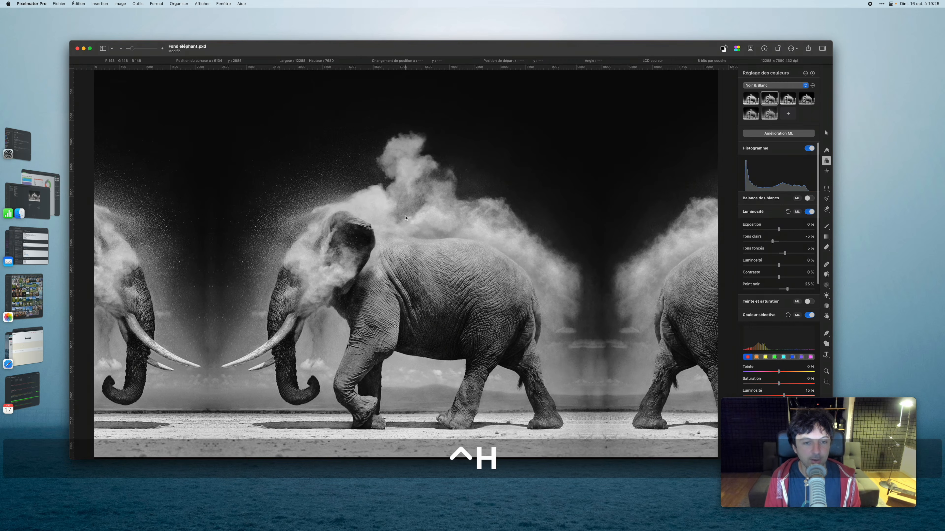
key("ctrl+h")
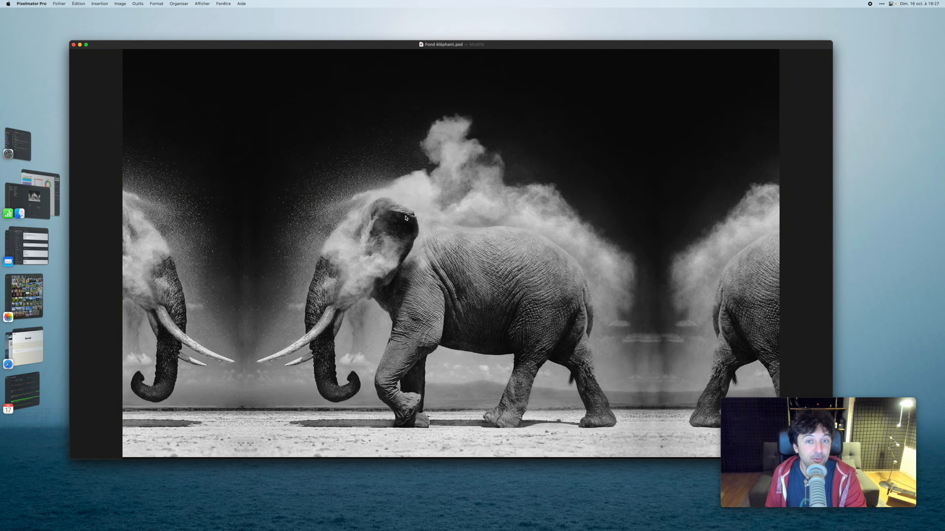